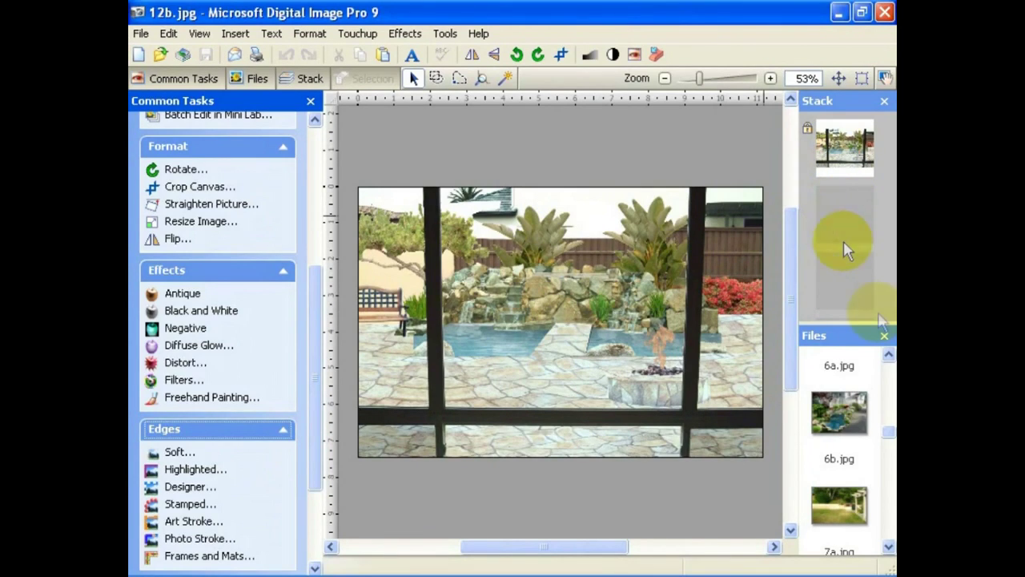
# Open 1a.jpg and compare the bare yard several times with the waterfall design in 1b.jpg, examining the waterfall and planting
pyautogui.moveTo(889, 433); pyautogui.dragTo(882, 366)
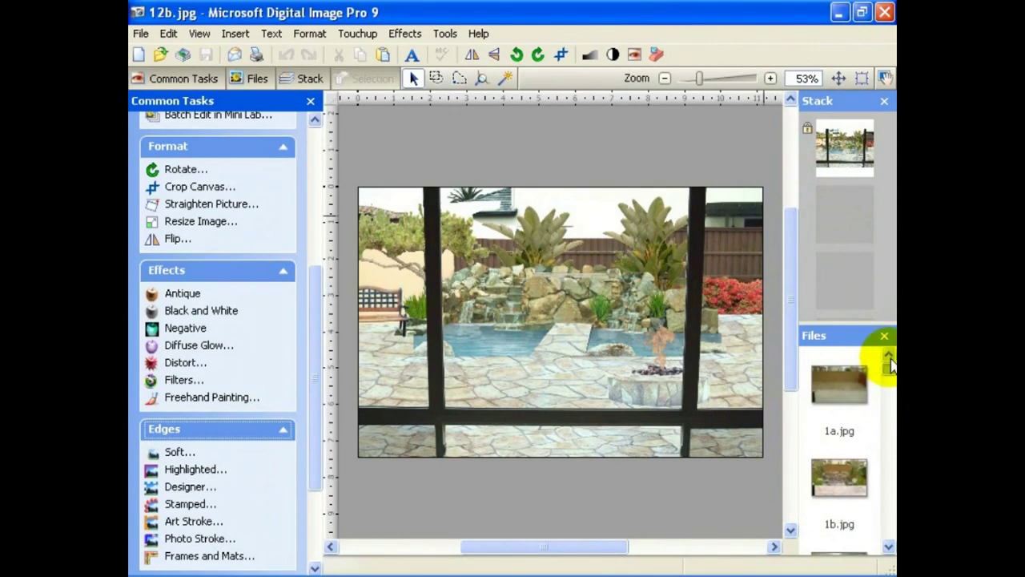
pyautogui.click(848, 385)
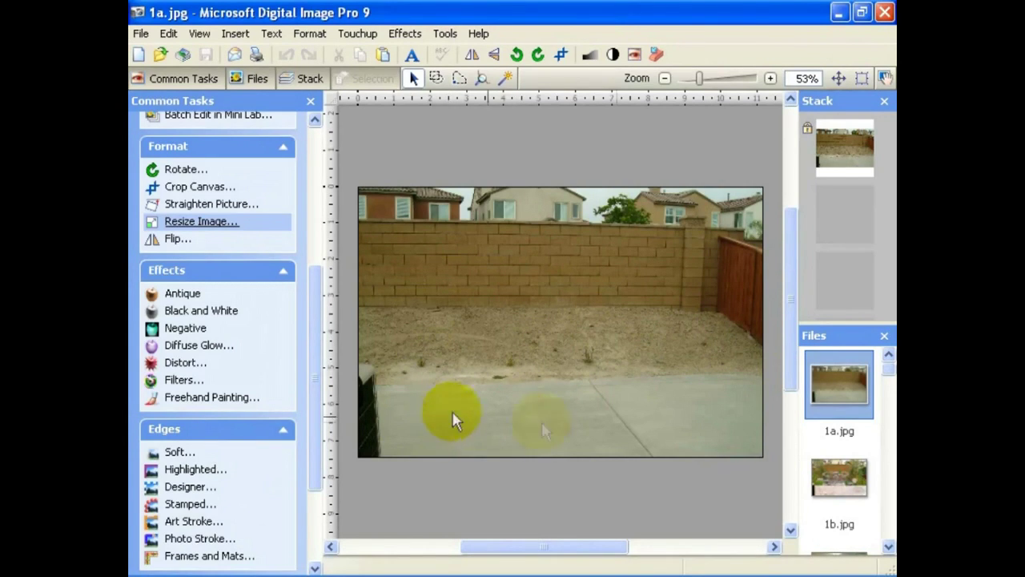
pyautogui.click(839, 474)
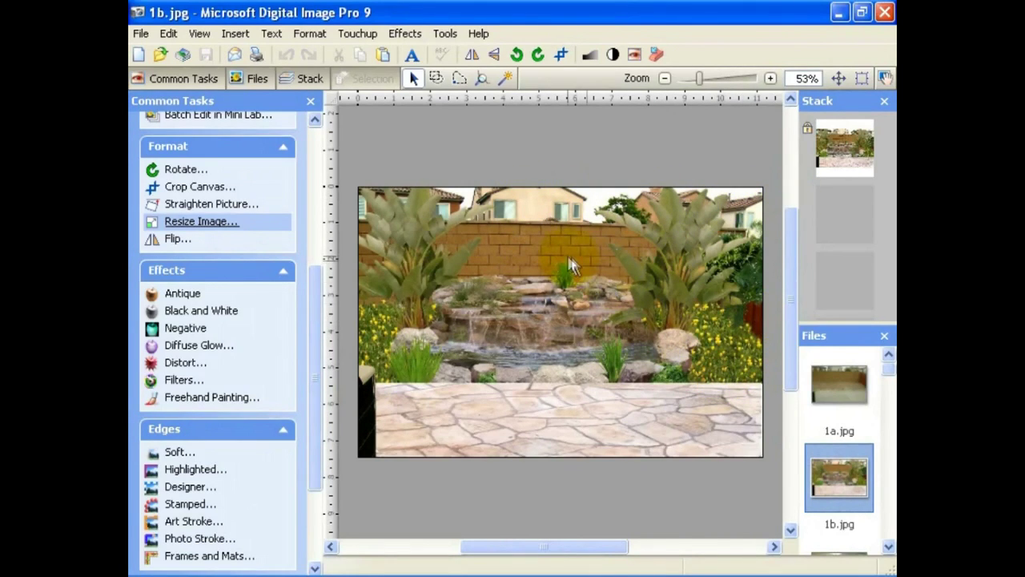
pyautogui.click(835, 383)
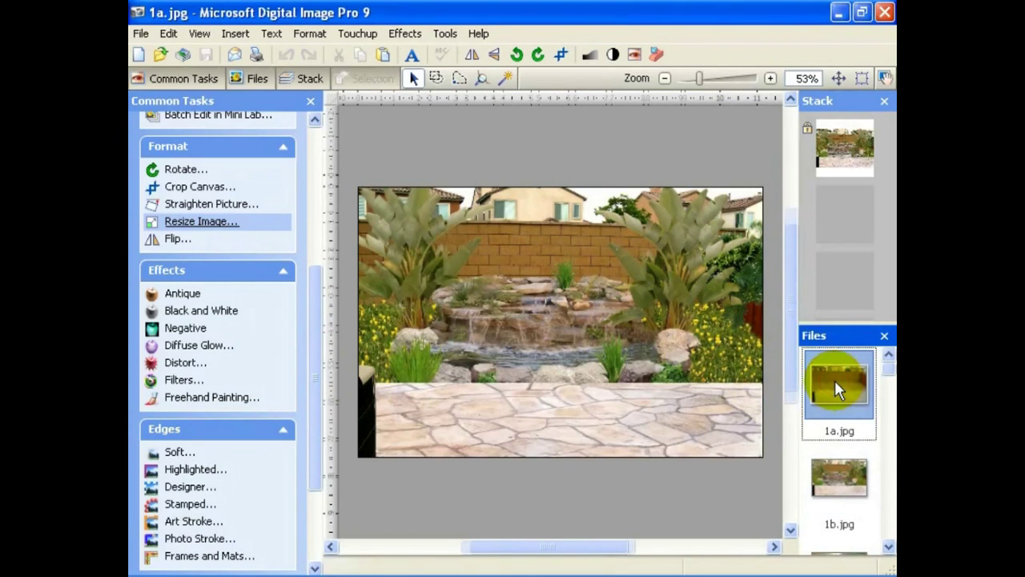
pyautogui.click(847, 481)
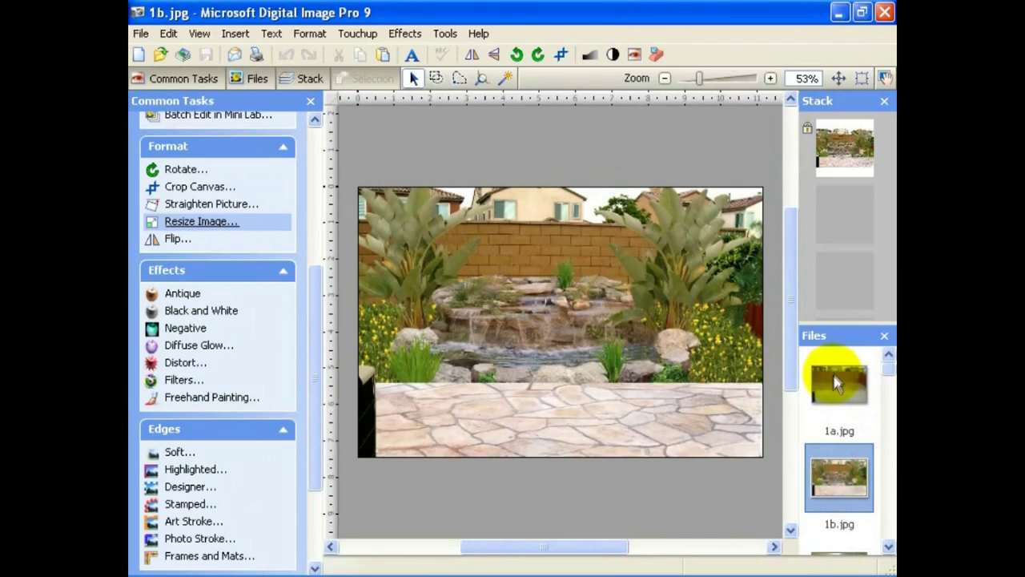
pyautogui.click(833, 380)
pyautogui.click(841, 480)
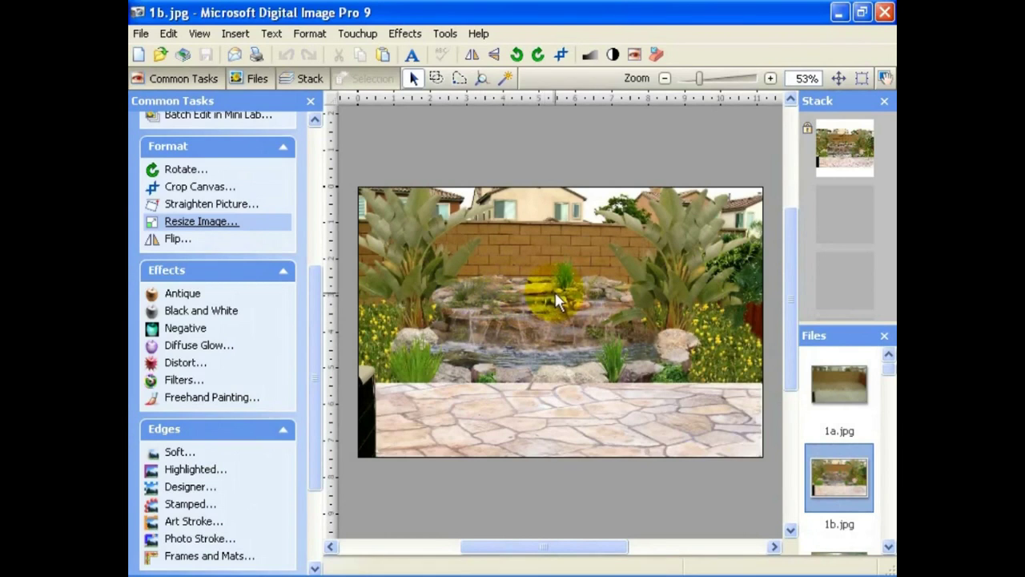
pyautogui.moveTo(544, 282); pyautogui.dragTo(545, 275)
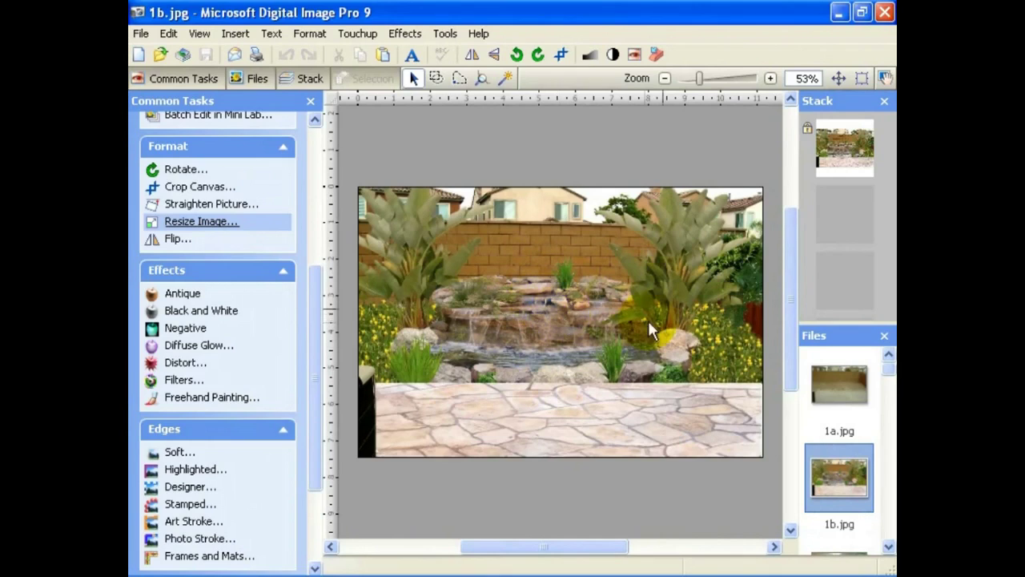
pyautogui.moveTo(643, 273); pyautogui.dragTo(633, 318)
# Open 2a.jpg and switch repeatedly between it and 2b.jpg to compare the bare slope with the pond and stream design
pyautogui.moveTo(888, 370); pyautogui.dragTo(890, 381)
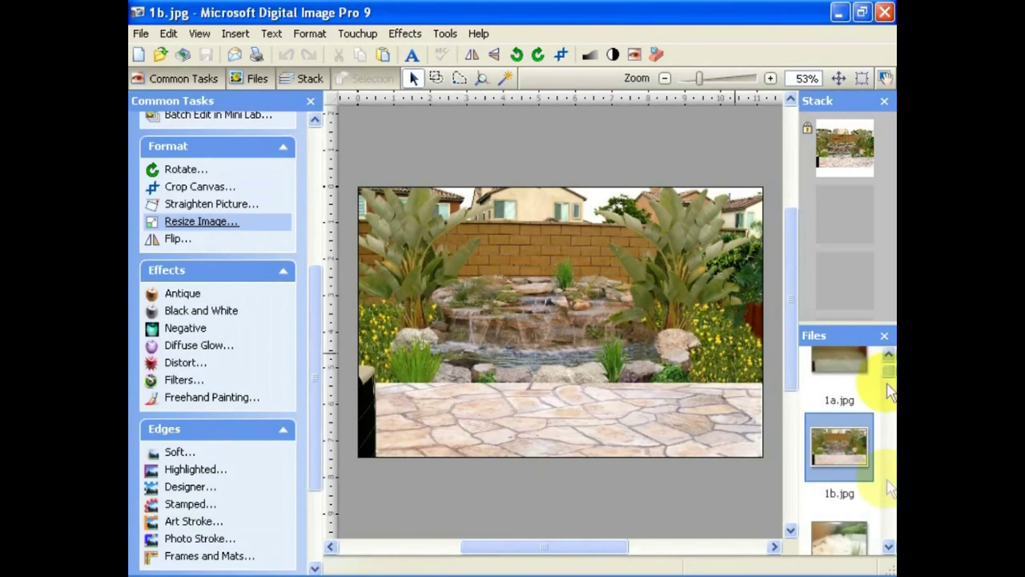
pyautogui.click(865, 548)
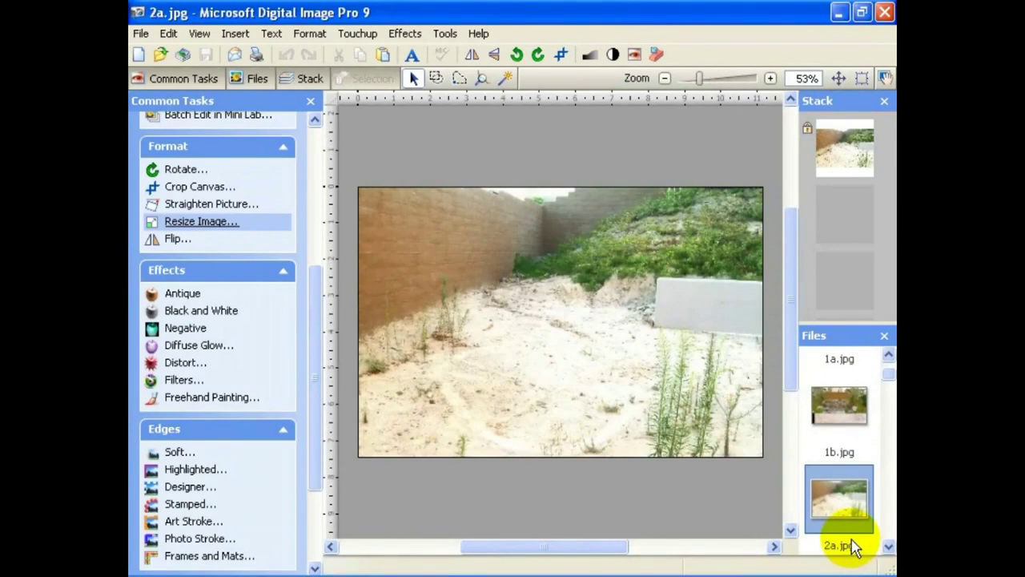
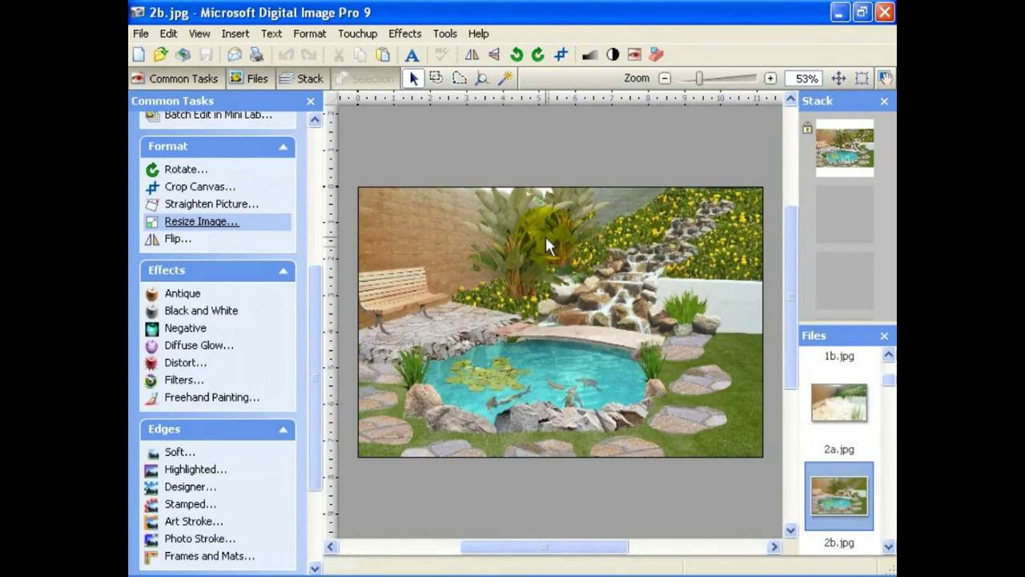
pyautogui.click(848, 406)
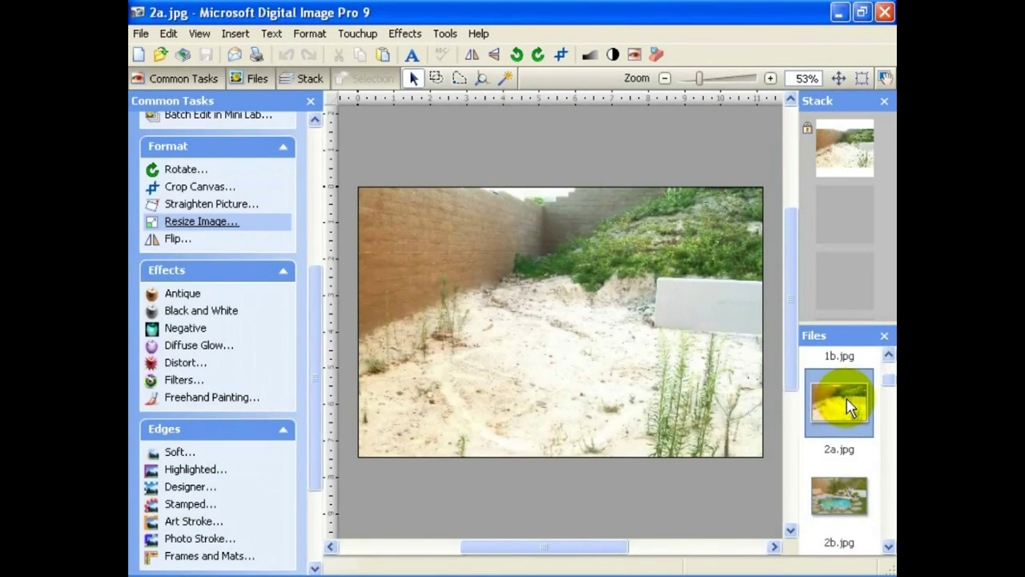
pyautogui.click(836, 493)
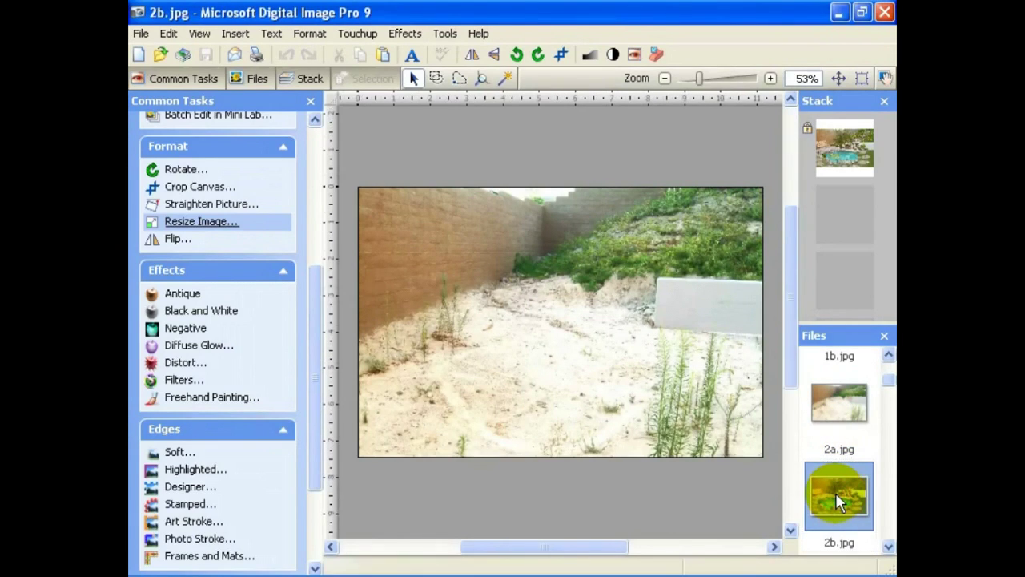
pyautogui.click(836, 408)
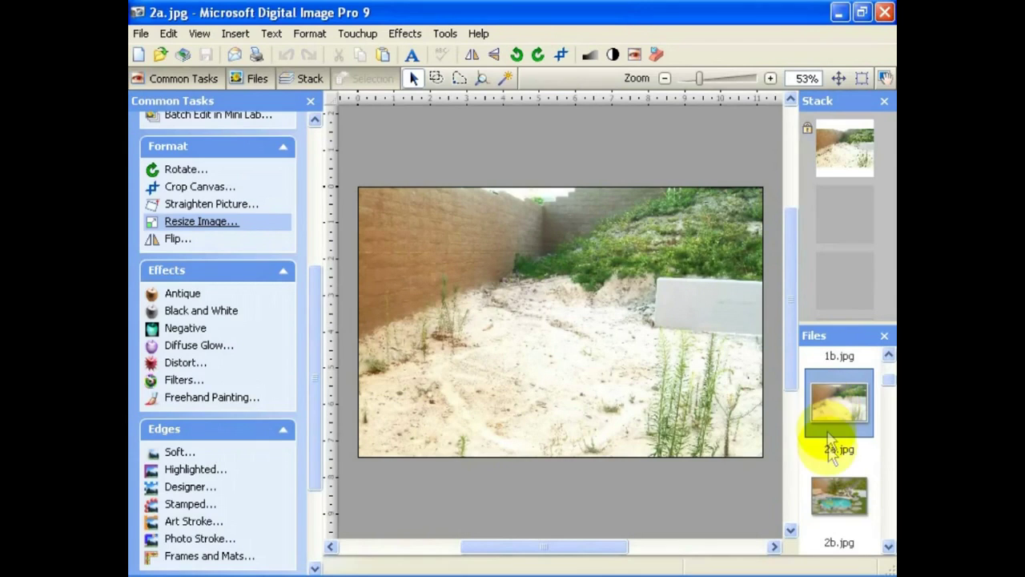
pyautogui.click(830, 489)
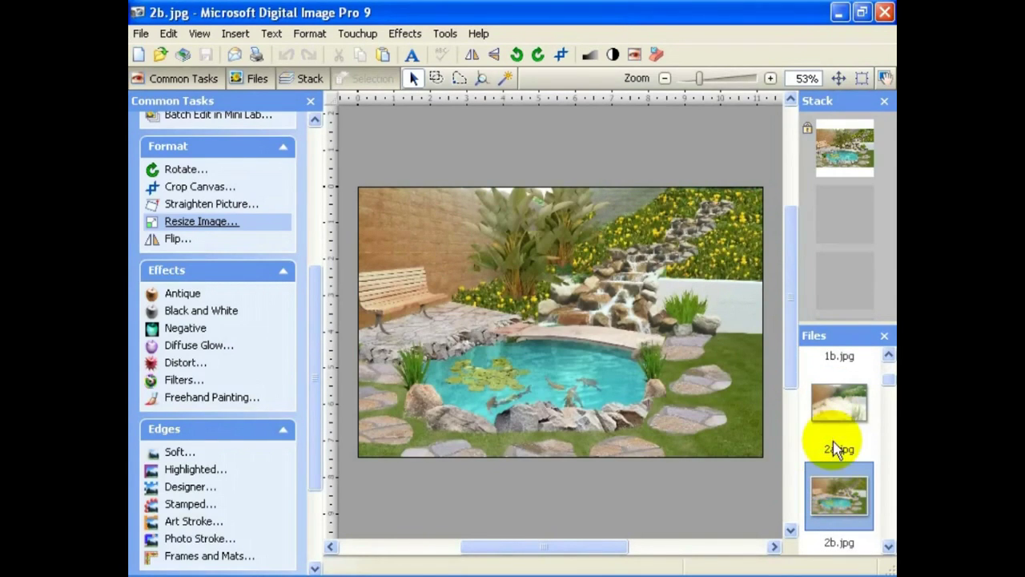
pyautogui.click(838, 412)
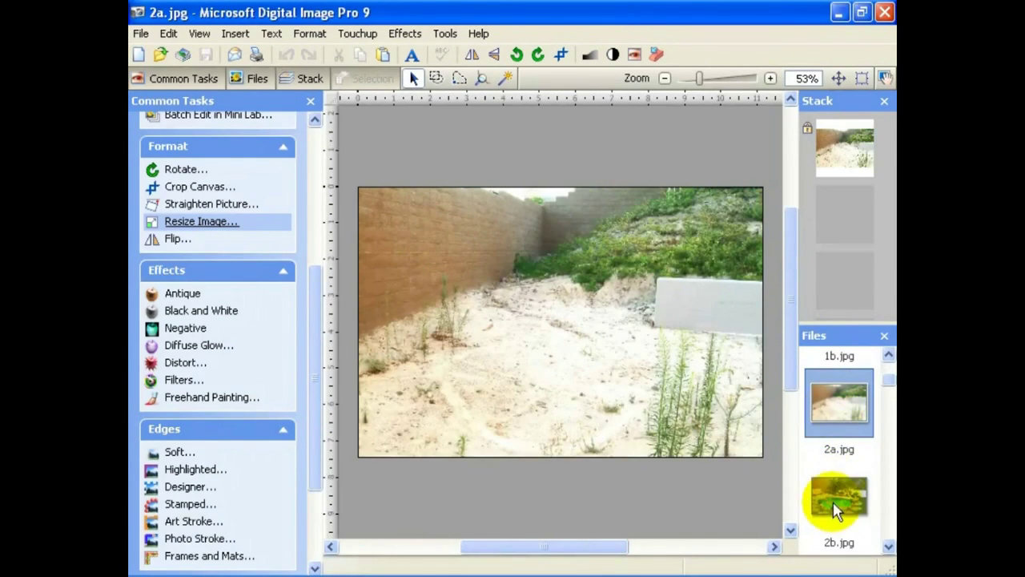
pyautogui.click(833, 498)
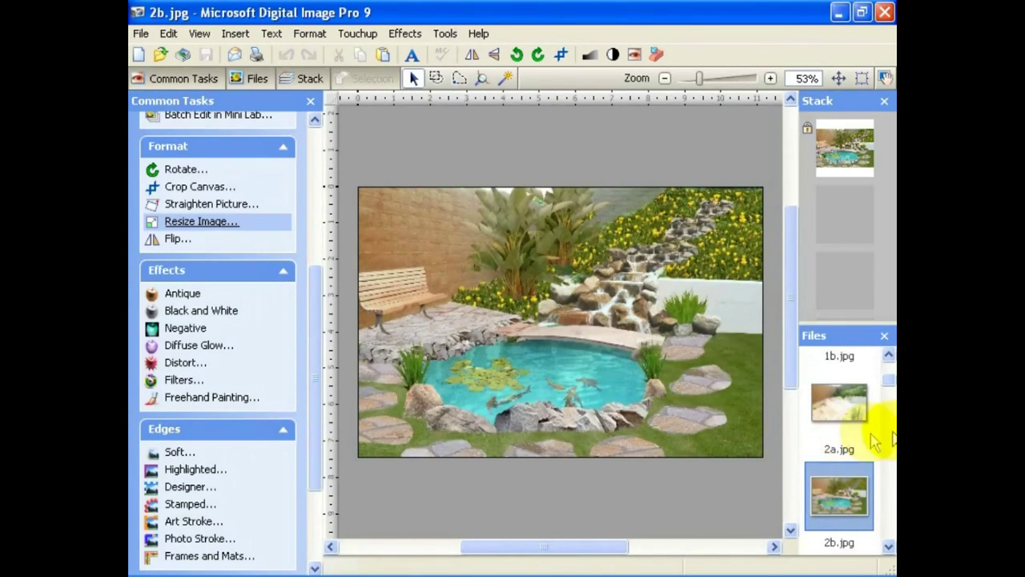
# Open 3a.jpg and switch repeatedly between it and 3b.jpg to compare the bare dirt yard with the pond and lawn design
pyautogui.click(891, 382)
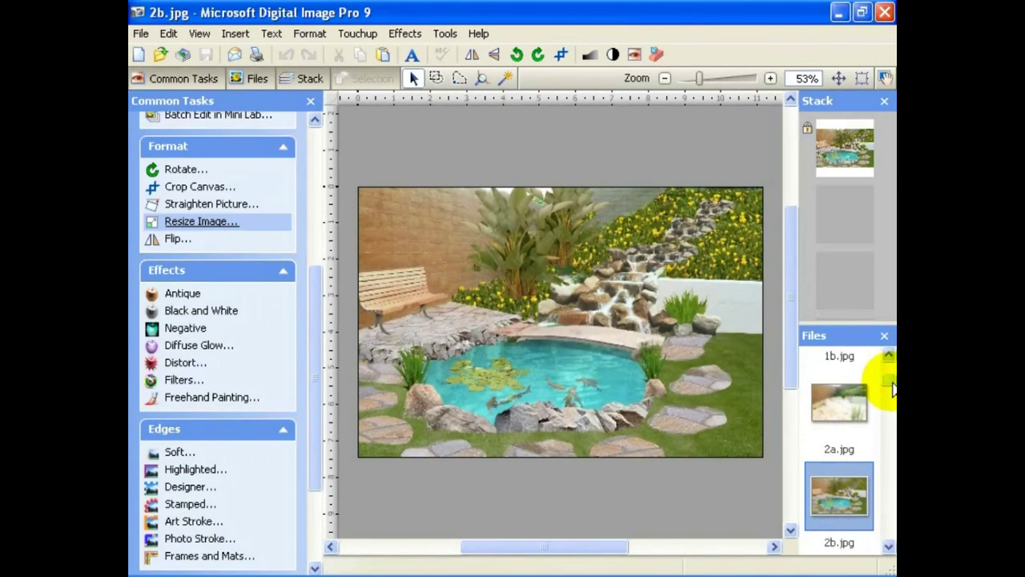
pyautogui.moveTo(892, 388); pyautogui.dragTo(891, 391)
pyautogui.click(848, 544)
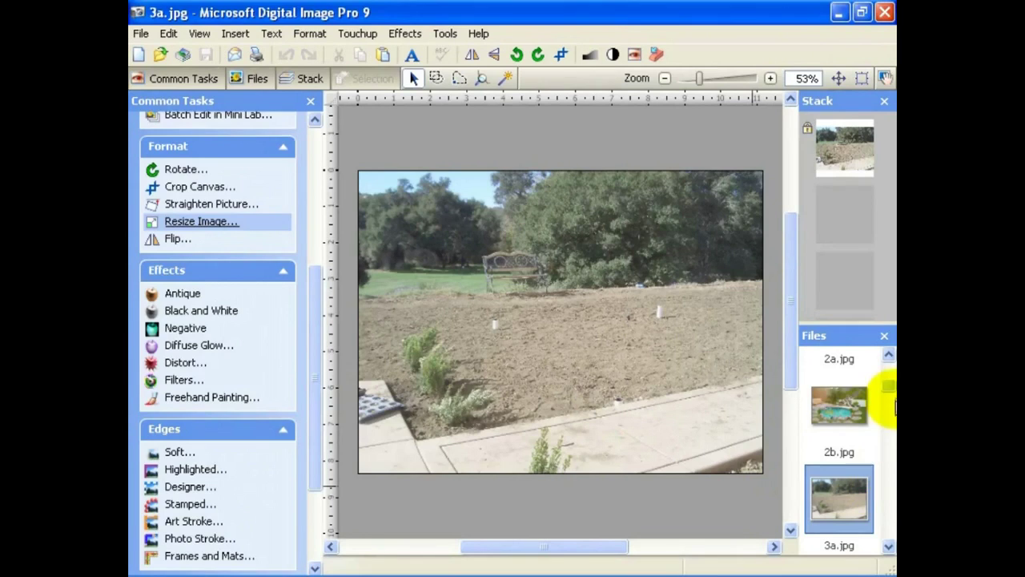
pyautogui.scroll(-2, 889, 397)
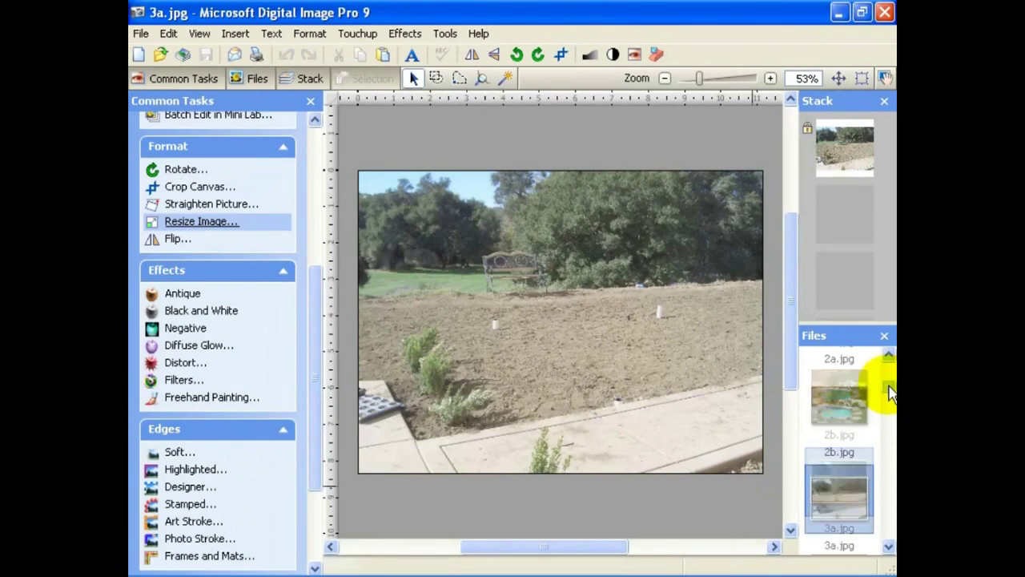
pyautogui.scroll(-1, 889, 392)
pyautogui.click(829, 521)
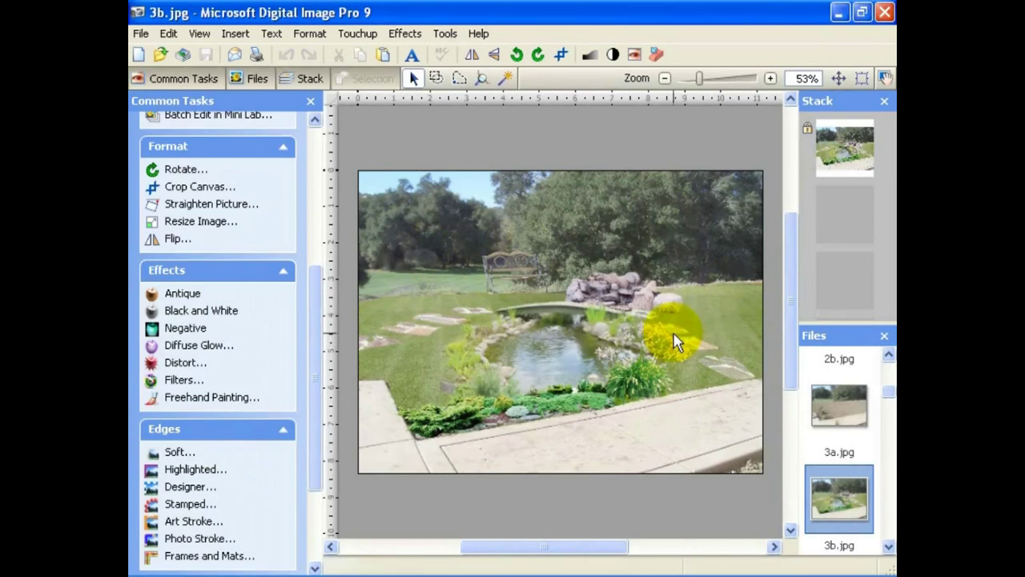
pyautogui.click(831, 402)
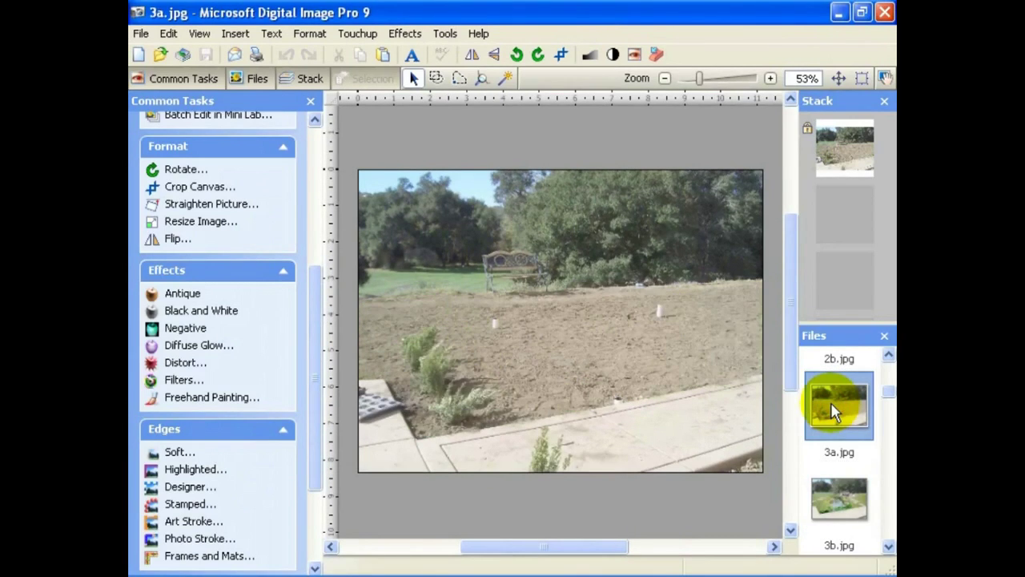
pyautogui.click(830, 492)
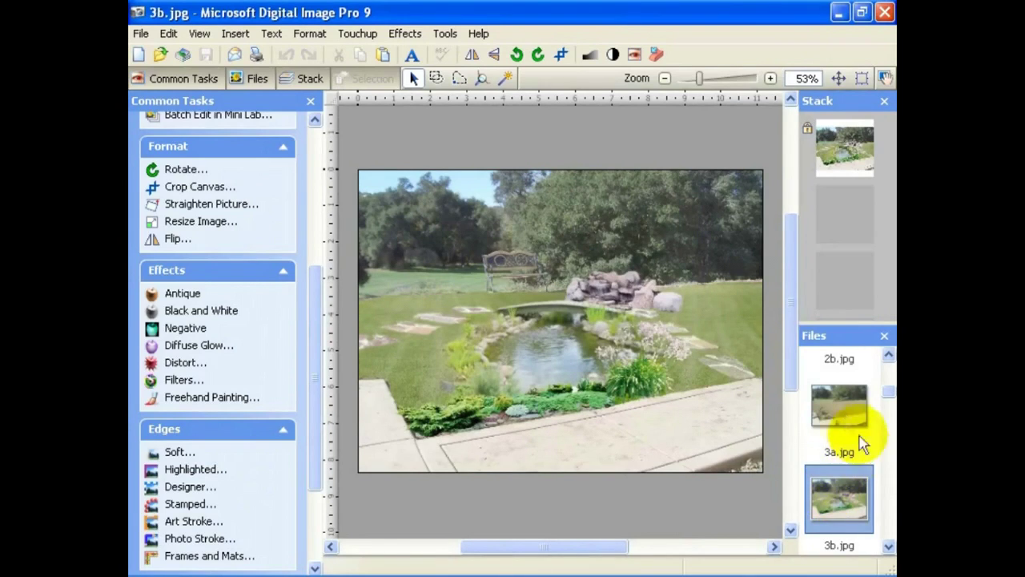
pyautogui.click(838, 400)
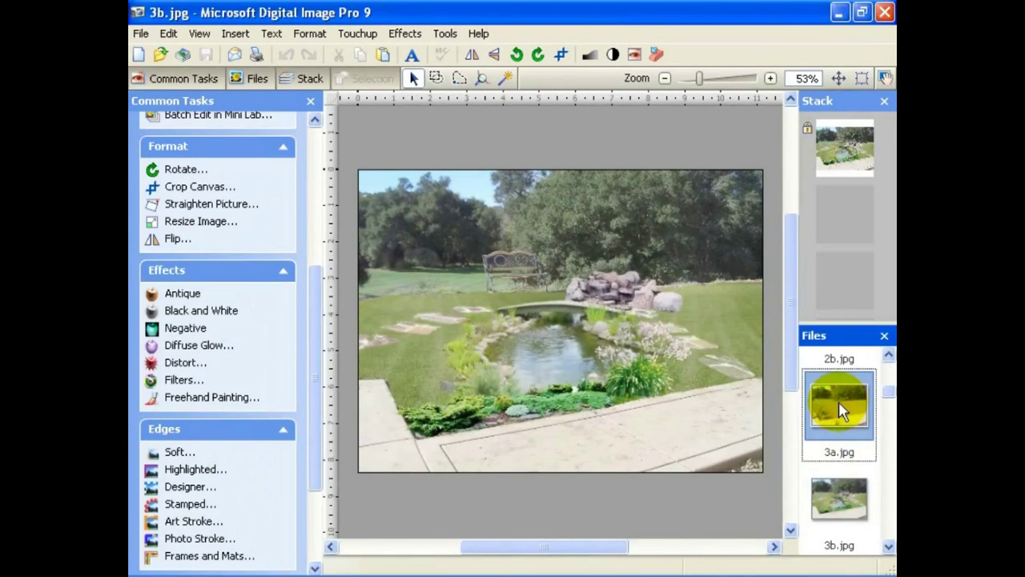
pyautogui.click(835, 492)
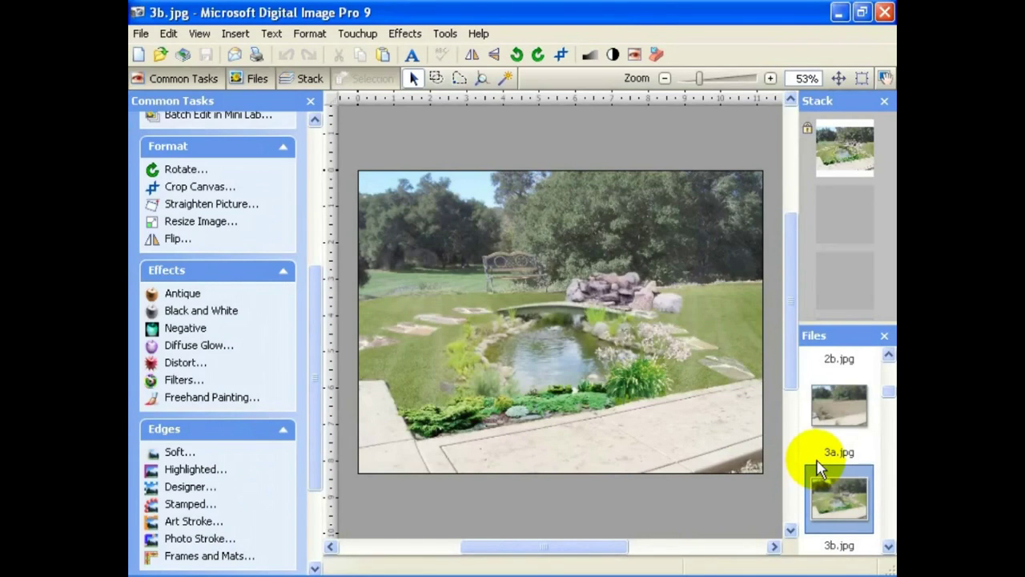
pyautogui.click(839, 407)
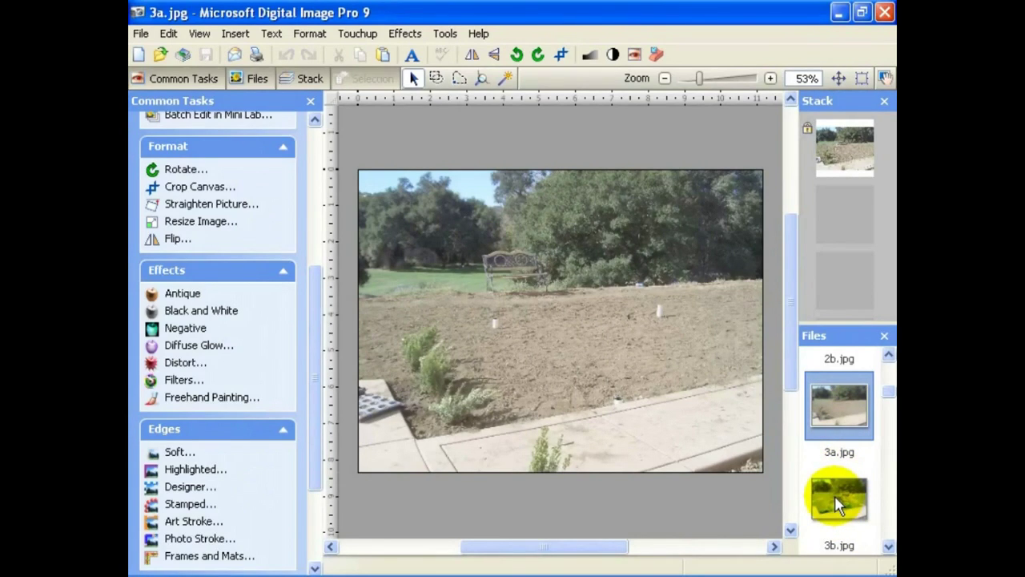
pyautogui.click(835, 495)
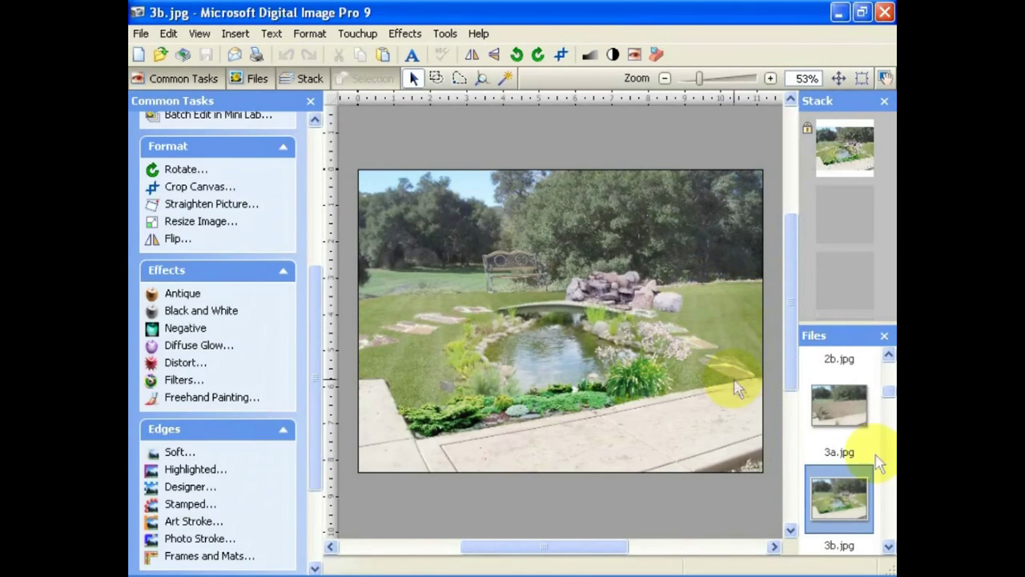
# Open 4a.jpg to examine the yard with palm trees and a curved lawn before its redesign
pyautogui.moveTo(890, 398); pyautogui.dragTo(890, 403)
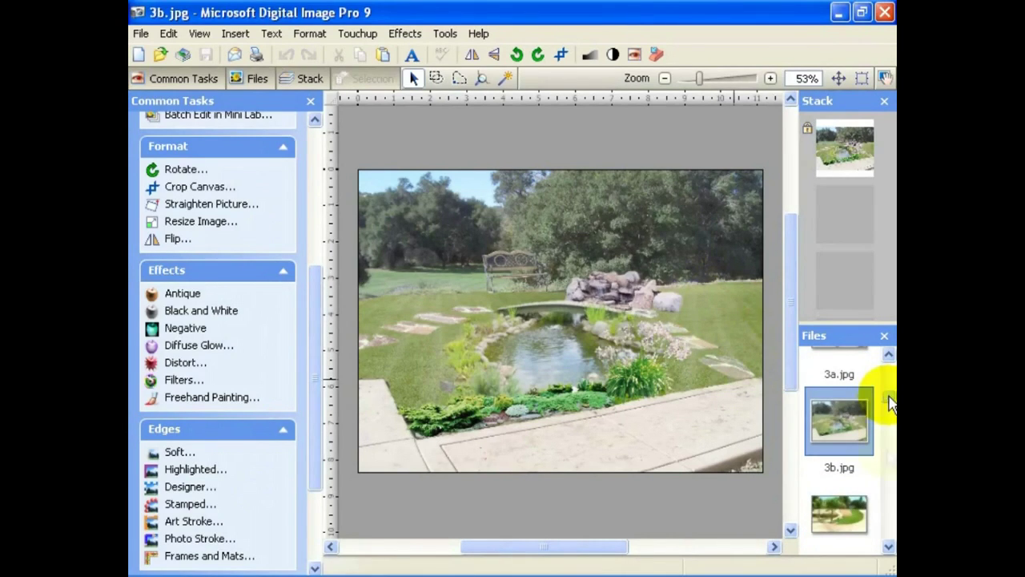
pyautogui.click(841, 527)
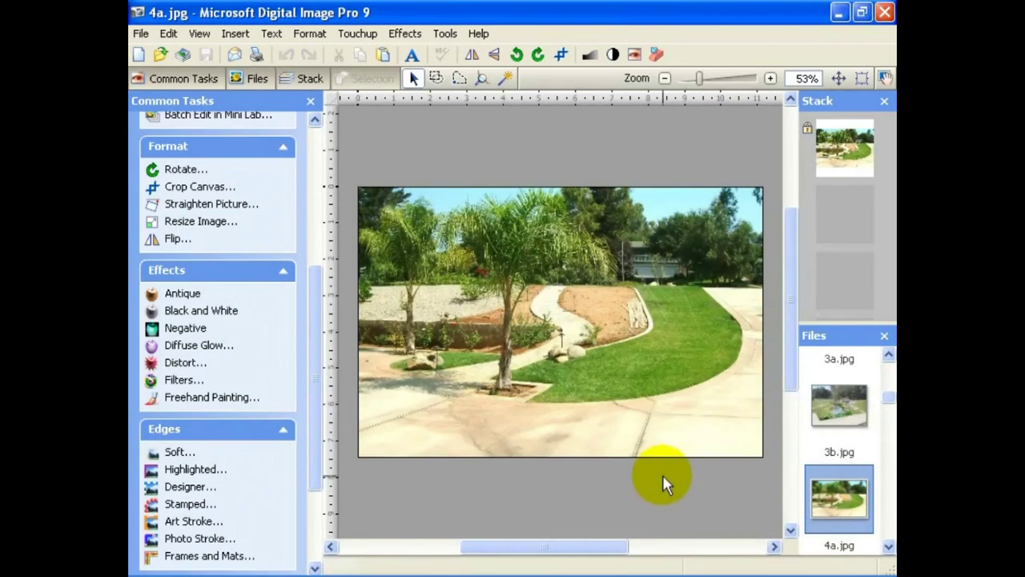